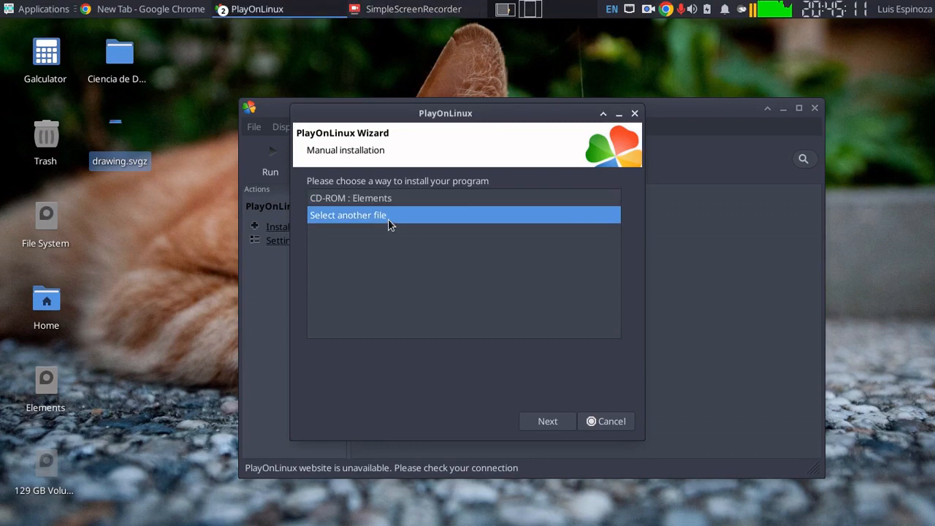
# Step: Select Fireworks8-es.exe from the Install folder as the setup file and start its installation
pyautogui.click(551, 425)
pyautogui.click(456, 210)
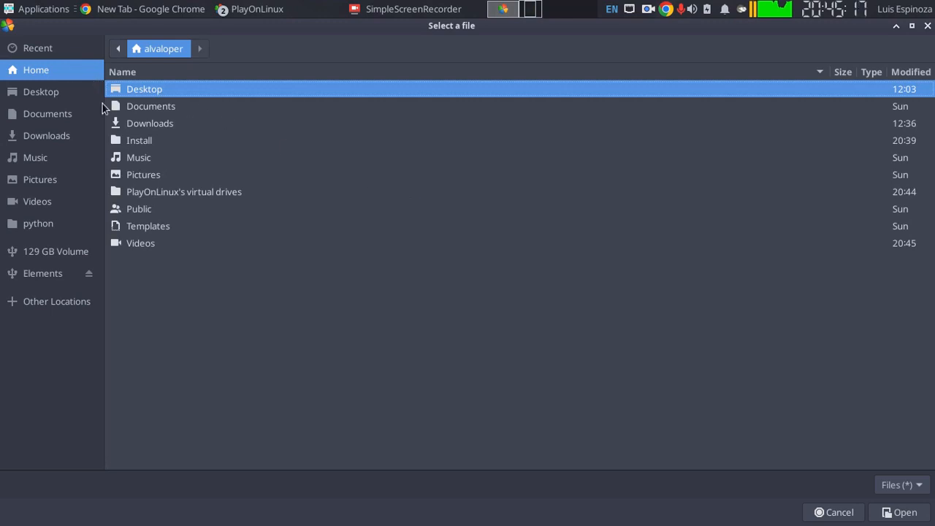
pyautogui.doubleClick(138, 139)
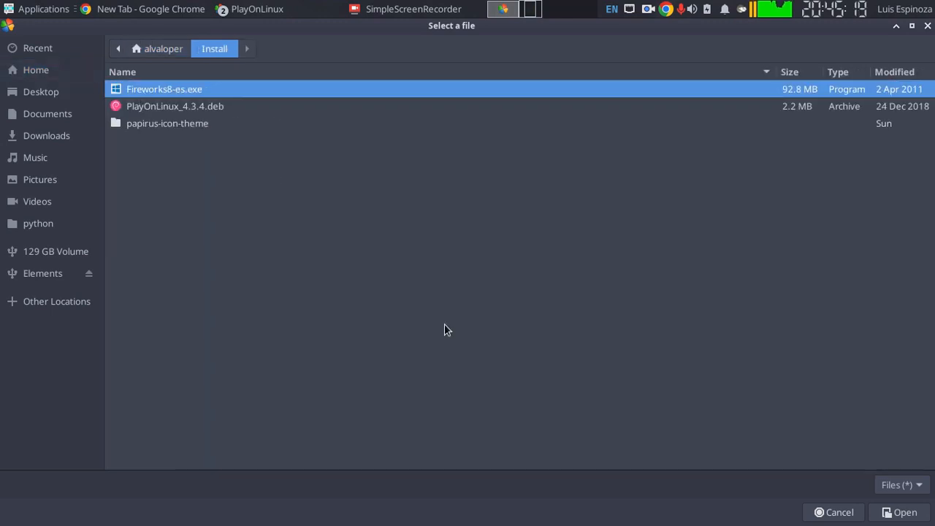
pyautogui.click(899, 512)
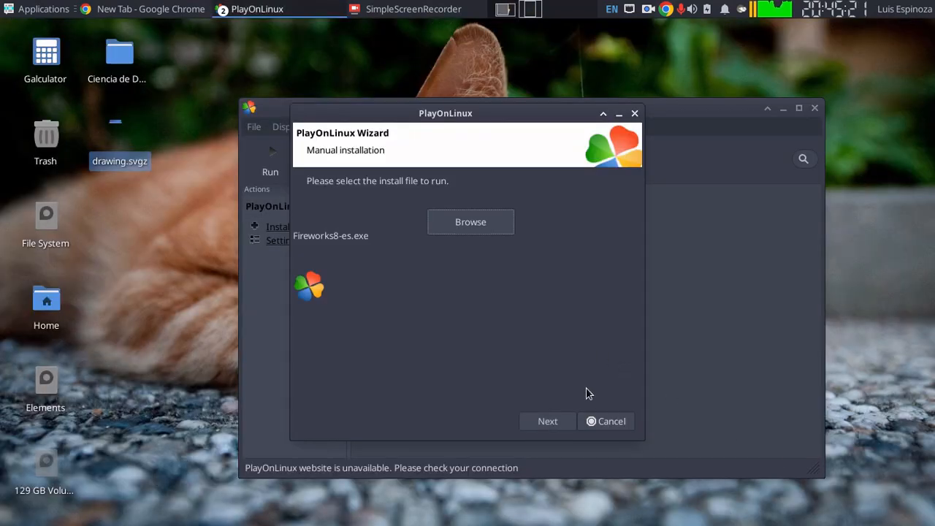
pyautogui.click(561, 425)
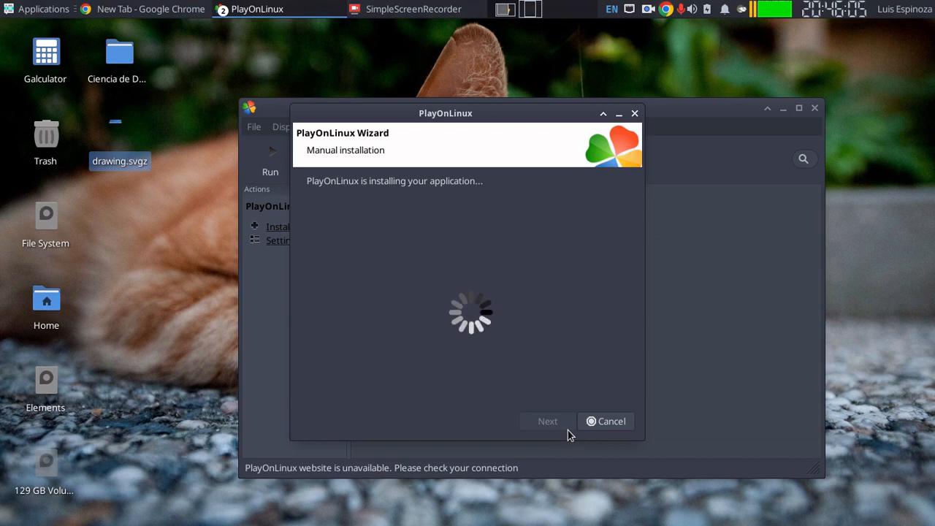
# Step: Start the Macromedia Fireworks 8 setup and accept the terms of the license agreement
pyautogui.click(547, 371)
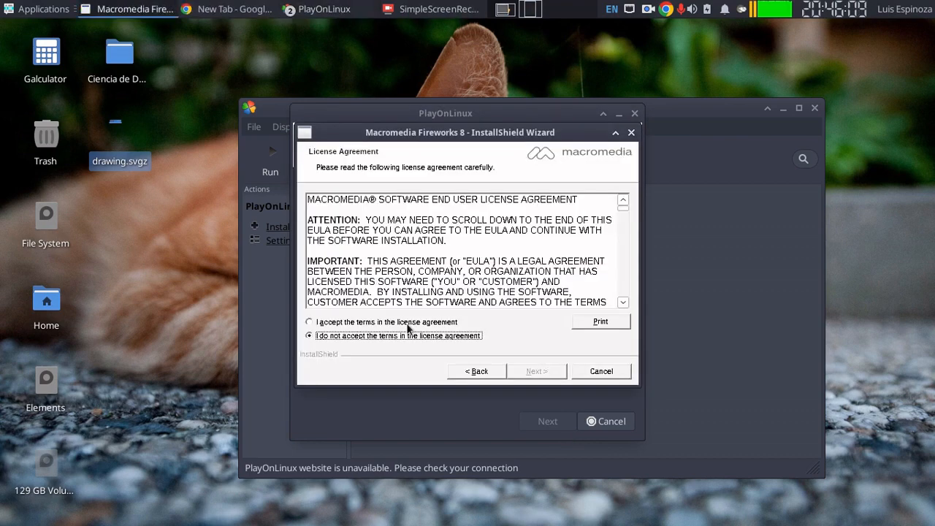
pyautogui.click(407, 324)
pyautogui.click(525, 370)
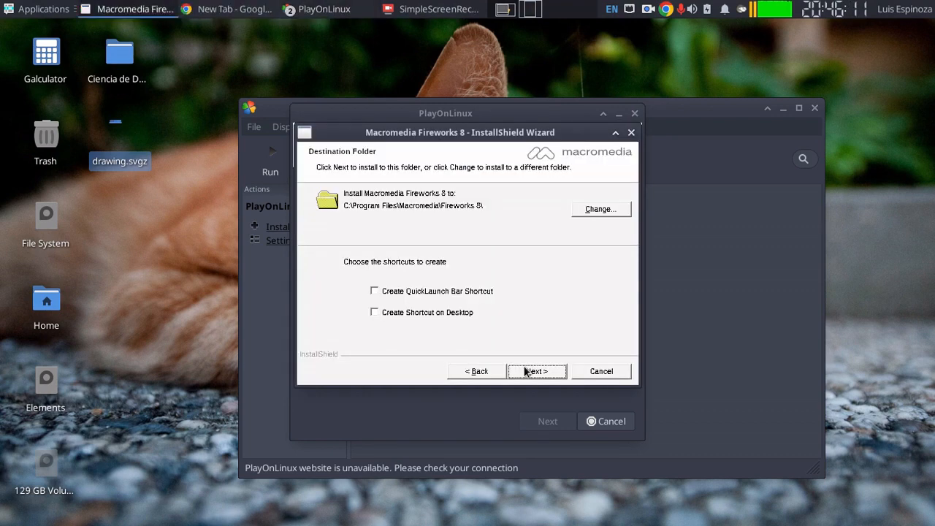
# Step: Keep the default destination folder, enable the desktop shortcut, and install Macromedia Fireworks 8
pyautogui.click(459, 315)
pyautogui.click(552, 371)
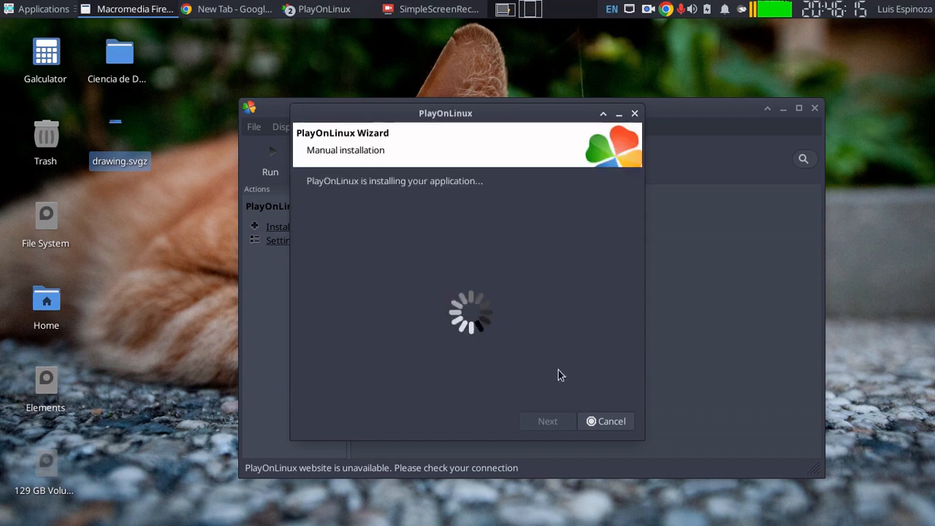
pyautogui.click(560, 373)
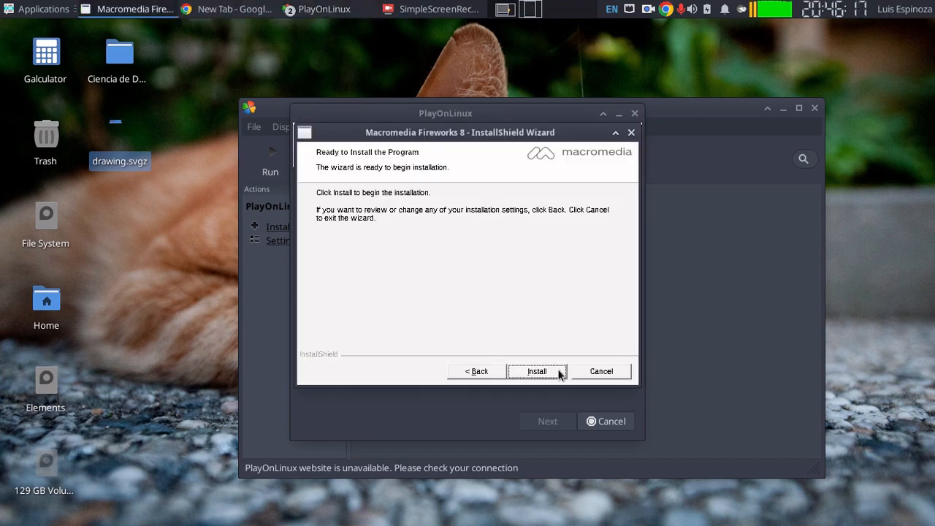
pyautogui.click(560, 372)
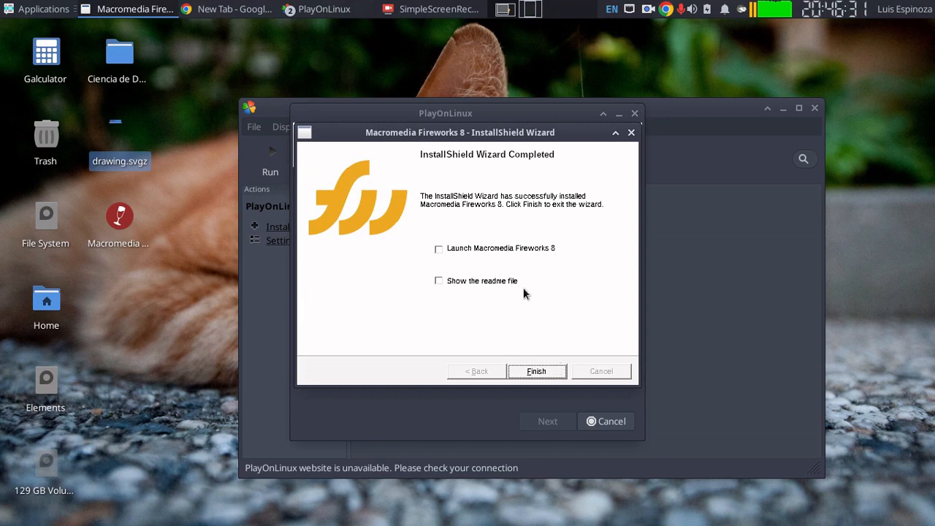
# Step: Finish the setup with the option to launch Macromedia Fireworks 8 and choose to try the product
pyautogui.click(439, 249)
pyautogui.click(537, 371)
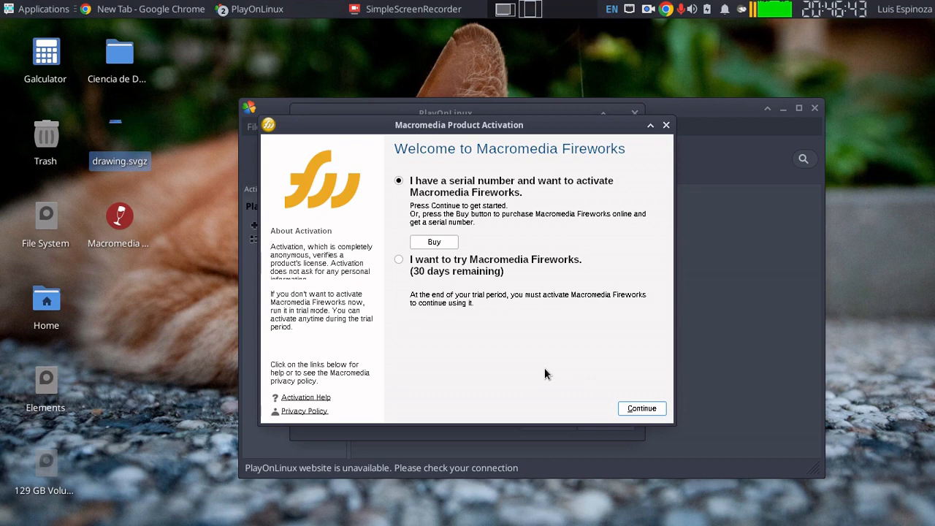
pyautogui.click(398, 260)
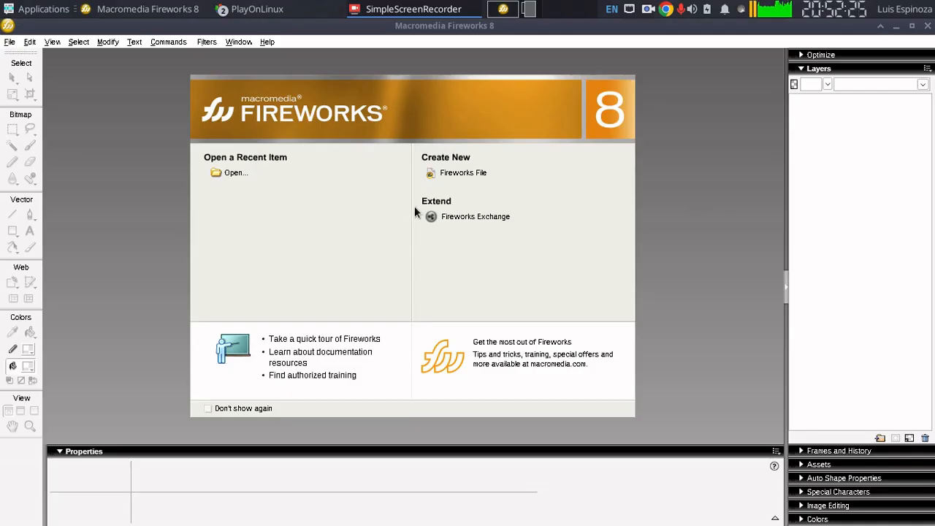
# Step: Create a 660 x 440 pixel Fireworks document with a white canvas, then close Fireworks
pyautogui.click(465, 176)
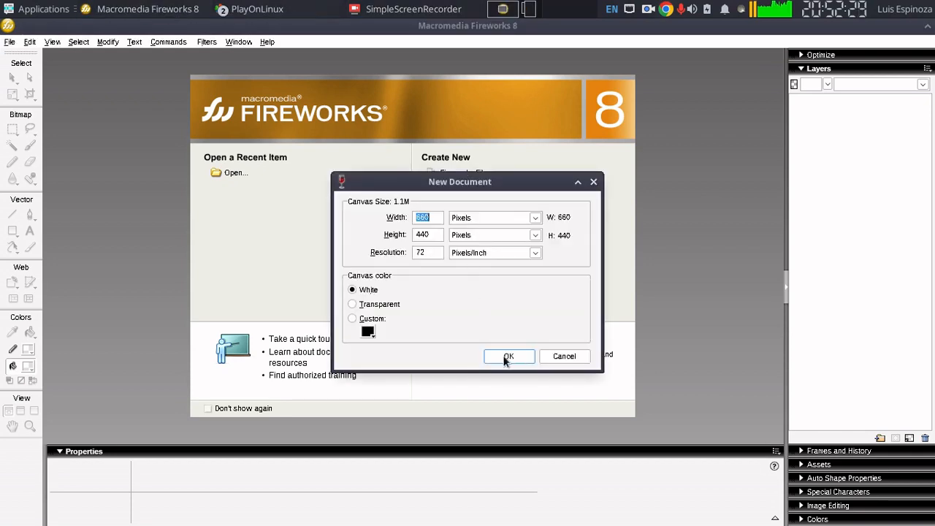
pyautogui.click(504, 358)
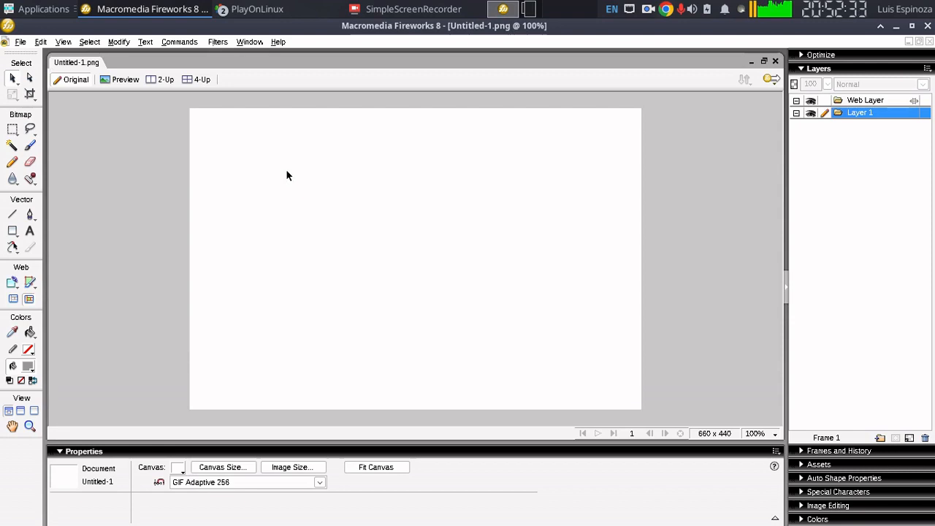
pyautogui.click(927, 27)
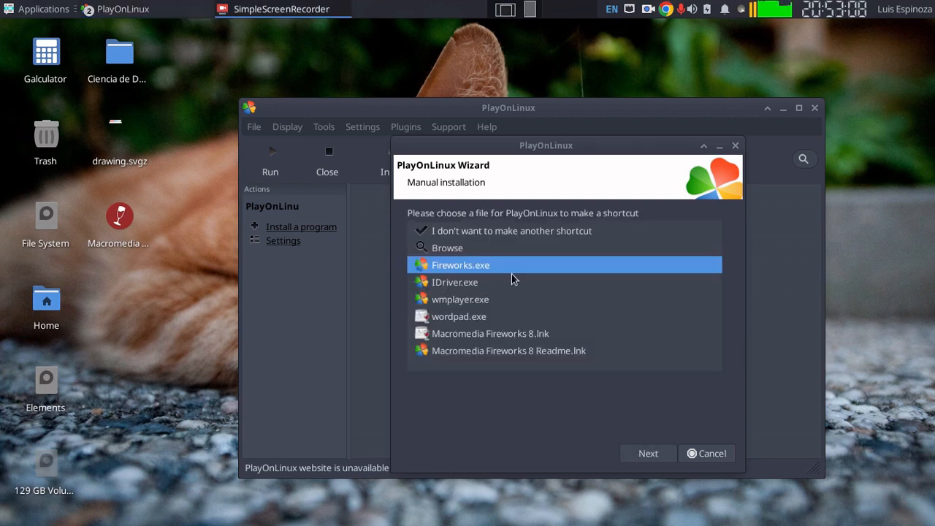
# Step: Make a PlayOnLinux shortcut named Fireworks for Fireworks.exe and decline to make another one
pyautogui.click(642, 453)
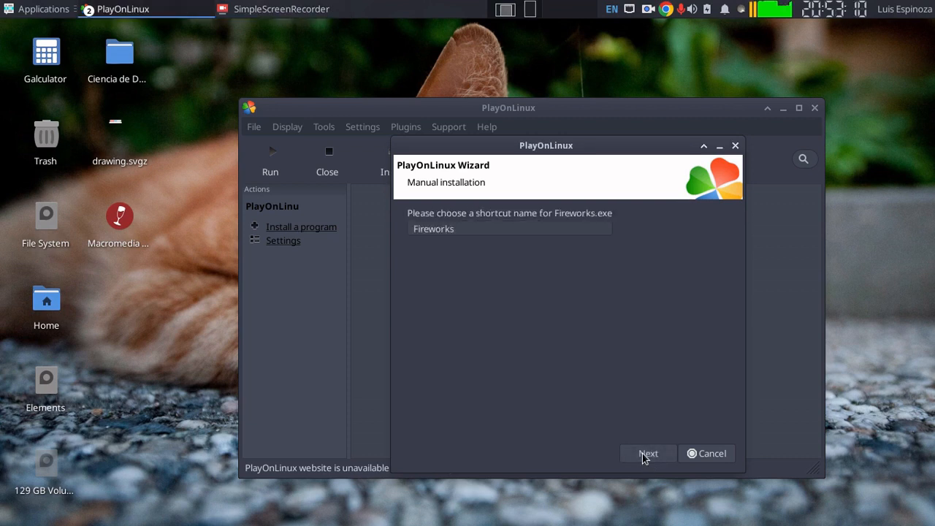
pyautogui.click(642, 454)
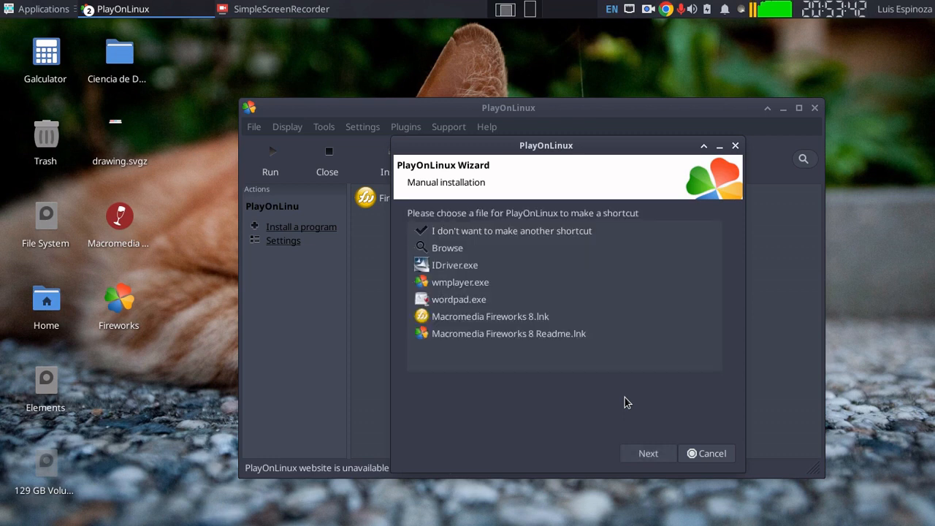
pyautogui.click(517, 233)
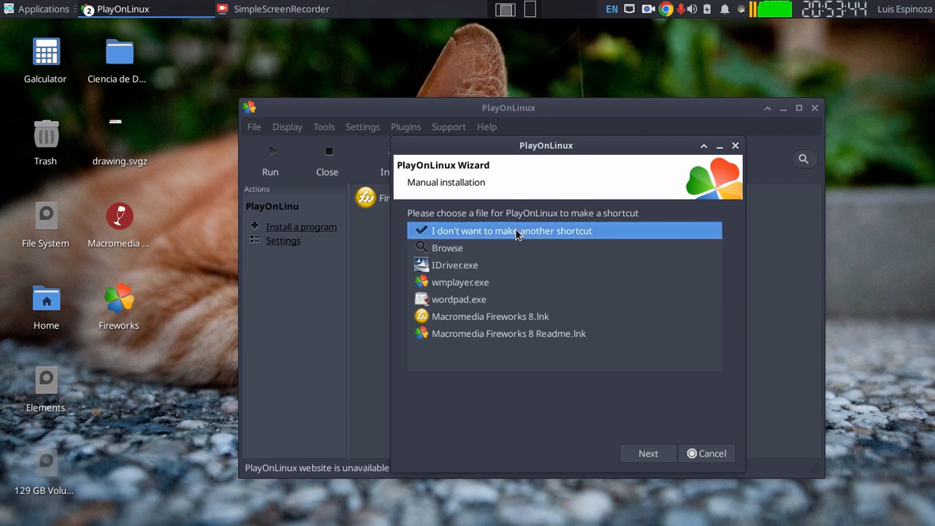
pyautogui.click(637, 458)
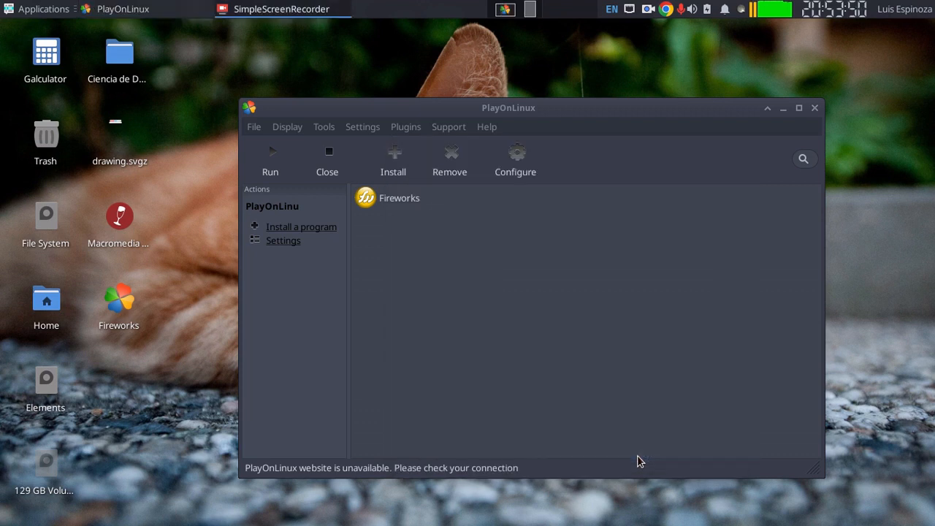
# Step: Run Fireworks from the PlayOnLinux program list and create a 660 x 440 pixel document with a custom red canvas
pyautogui.click(402, 201)
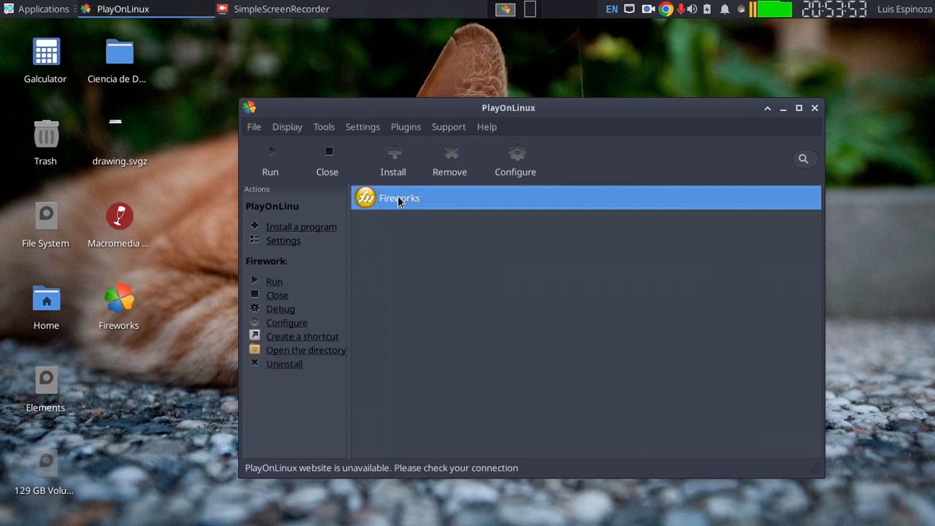
pyautogui.click(284, 176)
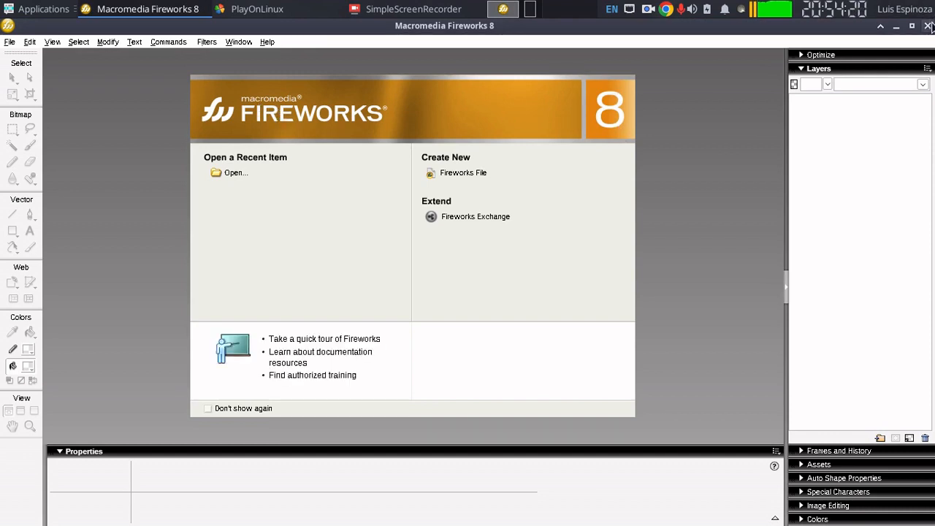
pyautogui.click(463, 173)
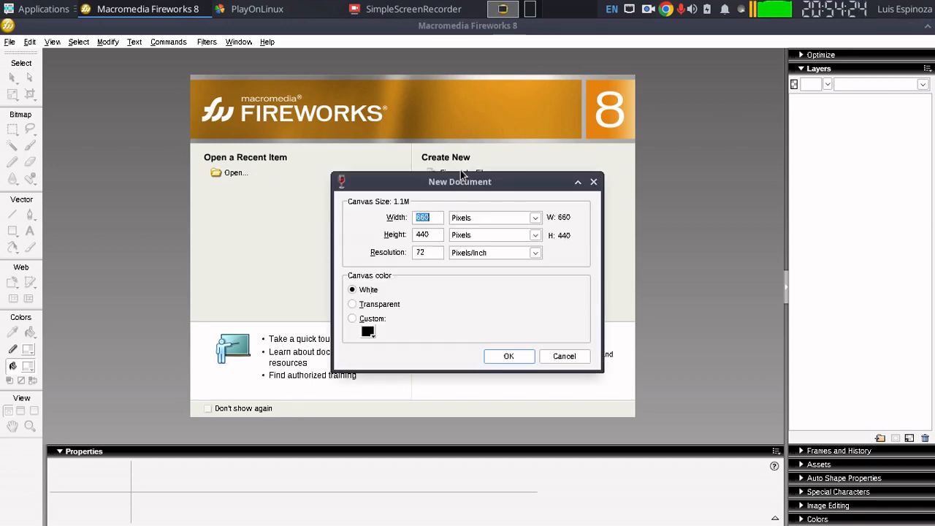
pyautogui.click(388, 304)
pyautogui.click(369, 319)
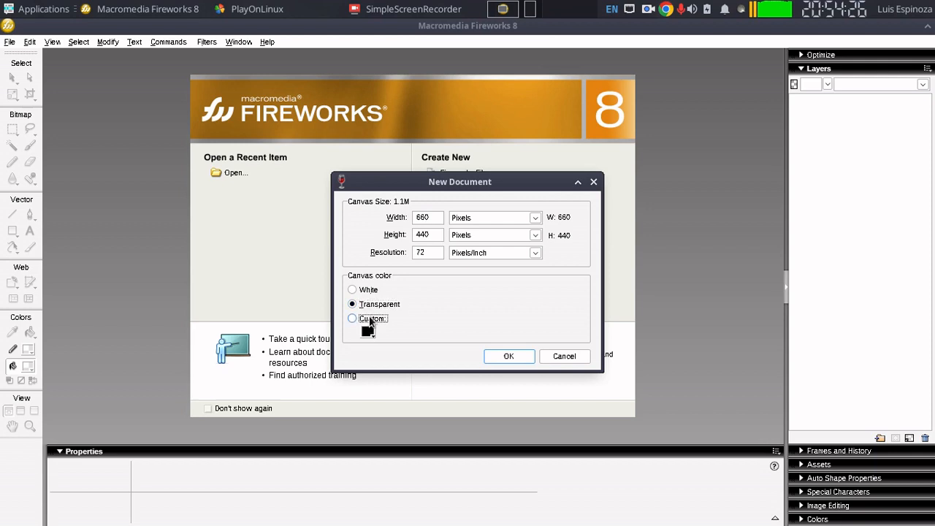
pyautogui.click(367, 333)
pyautogui.click(427, 290)
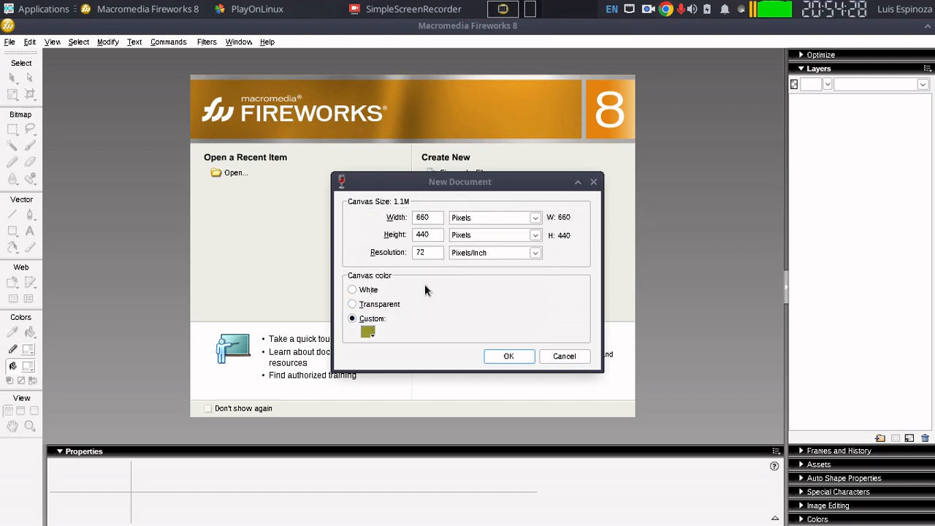
pyautogui.click(367, 333)
pyautogui.click(388, 279)
pyautogui.click(520, 358)
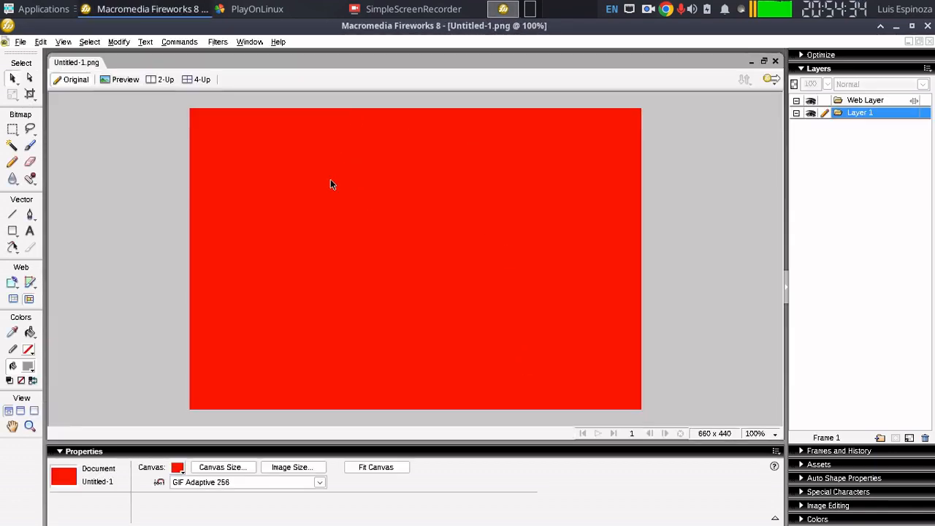
# Step: Change the canvas color to dark gray and then to blue
pyautogui.click(177, 468)
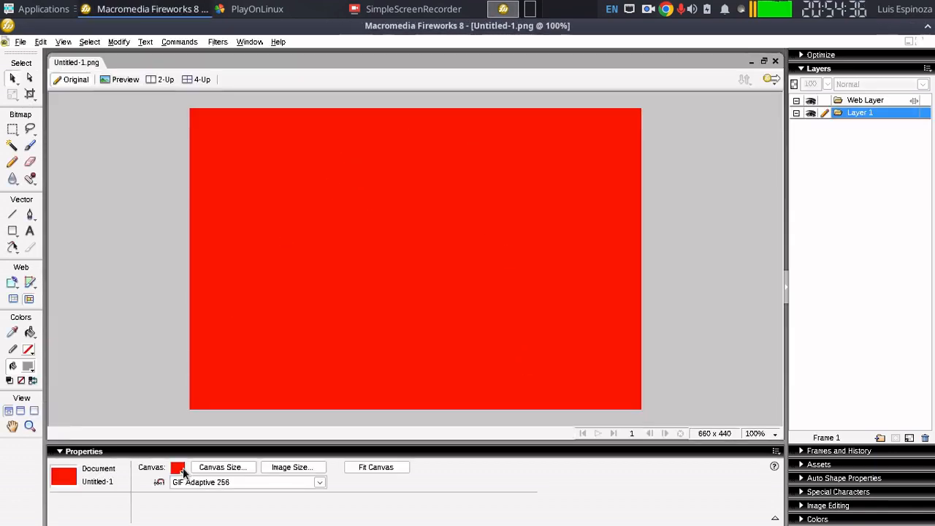
pyautogui.click(265, 373)
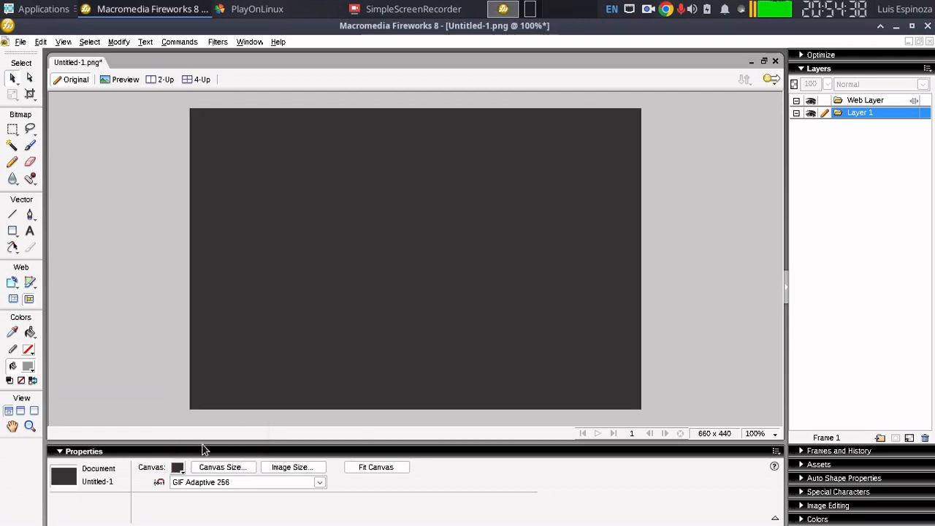
pyautogui.click(179, 468)
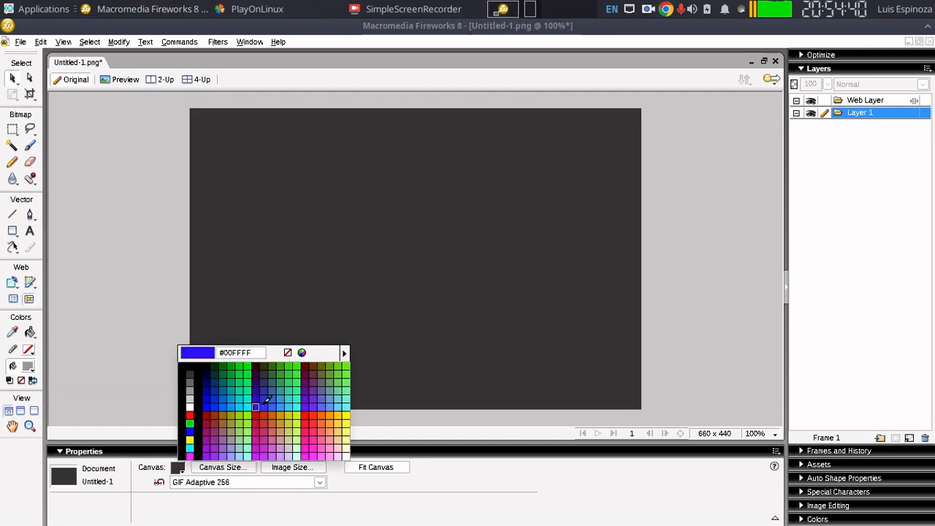
pyautogui.click(275, 402)
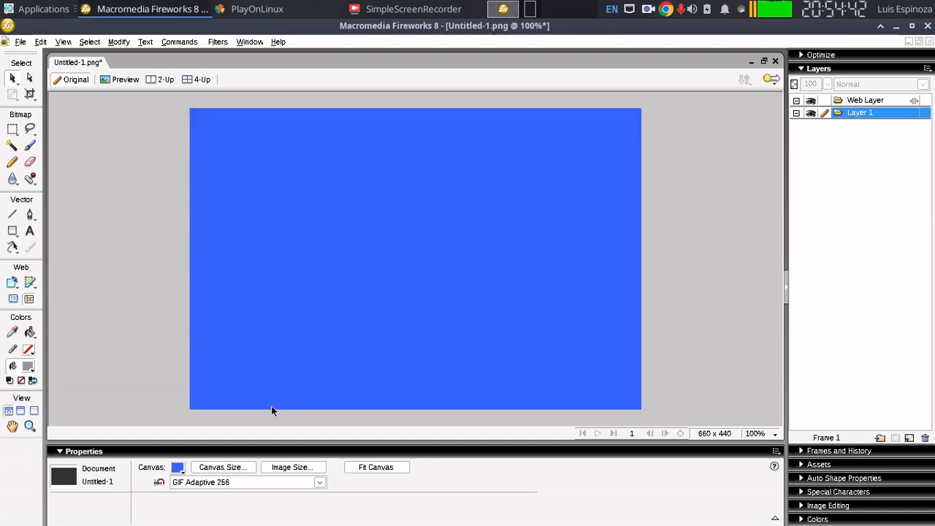
# Step: Add the text THANKS near the middle of the canvas in white at font size 50
pyautogui.click(29, 232)
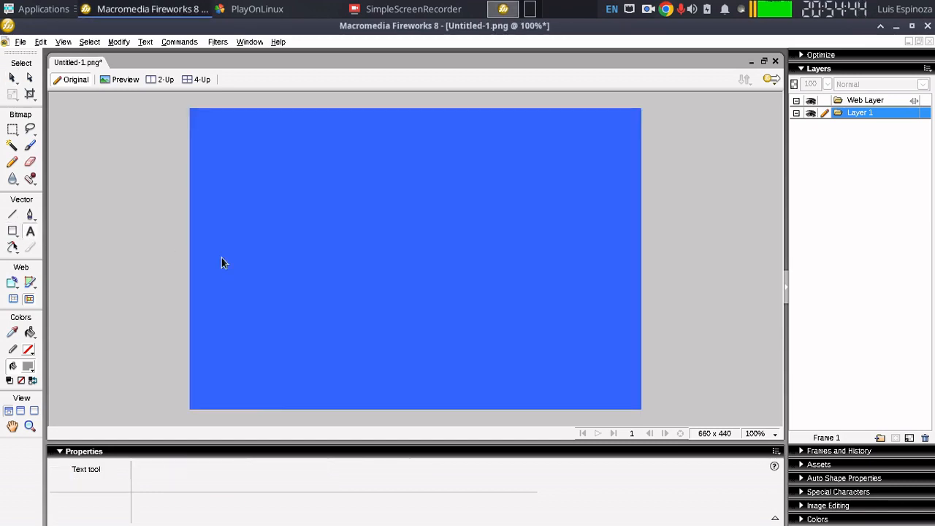
pyautogui.click(366, 252)
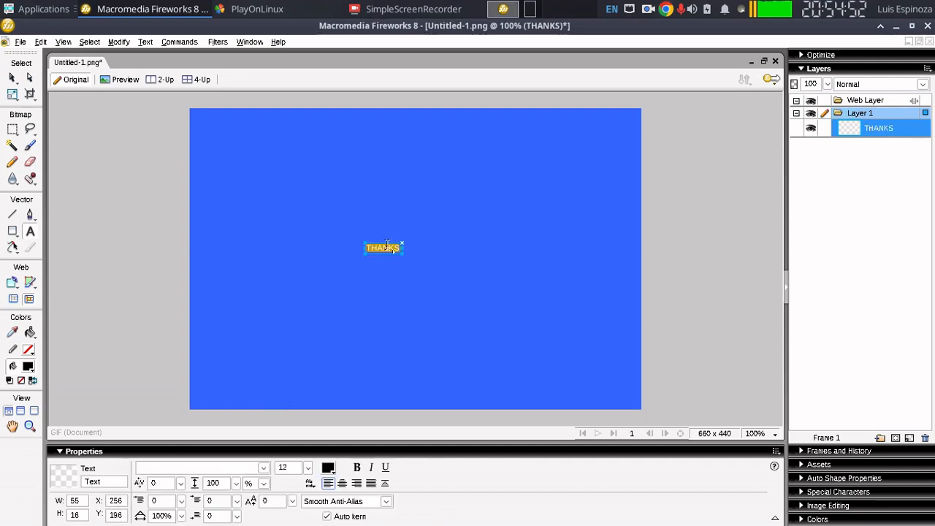
pyautogui.click(332, 470)
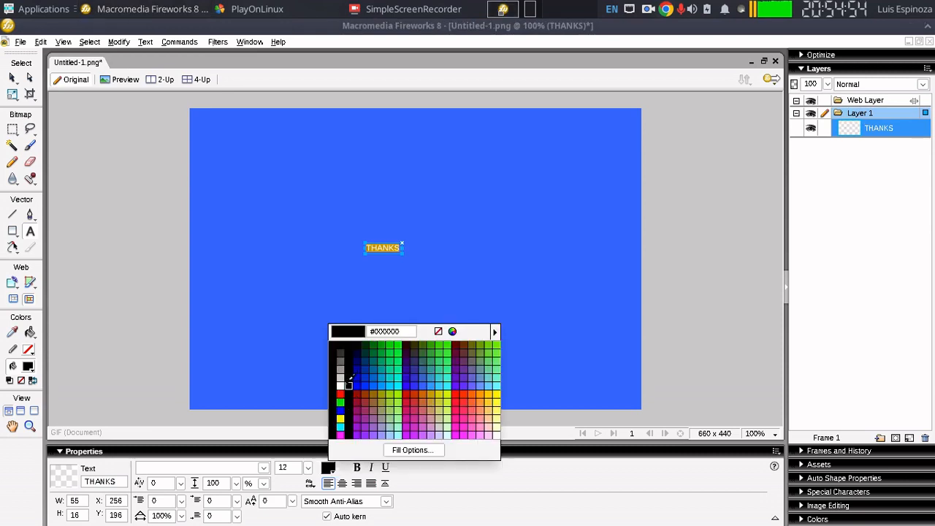
pyautogui.click(339, 385)
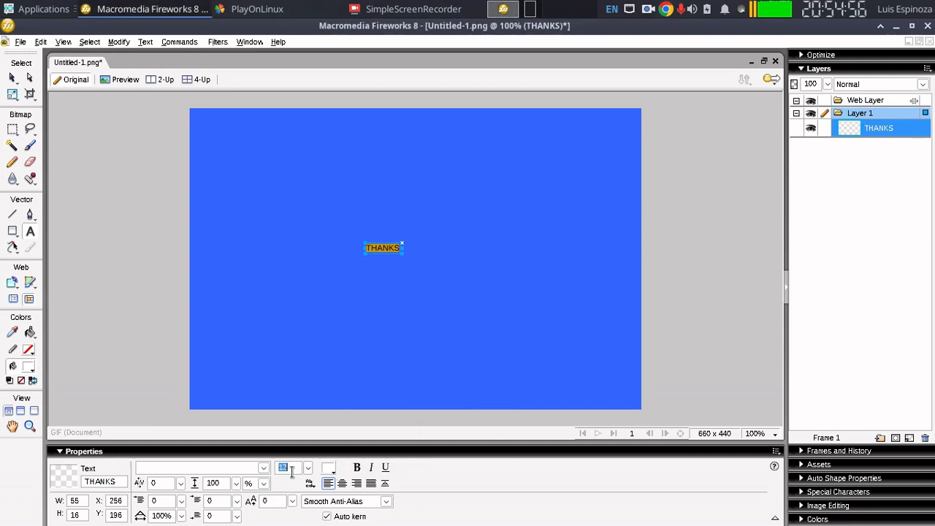
pyautogui.write('50')
pyautogui.press('Return')
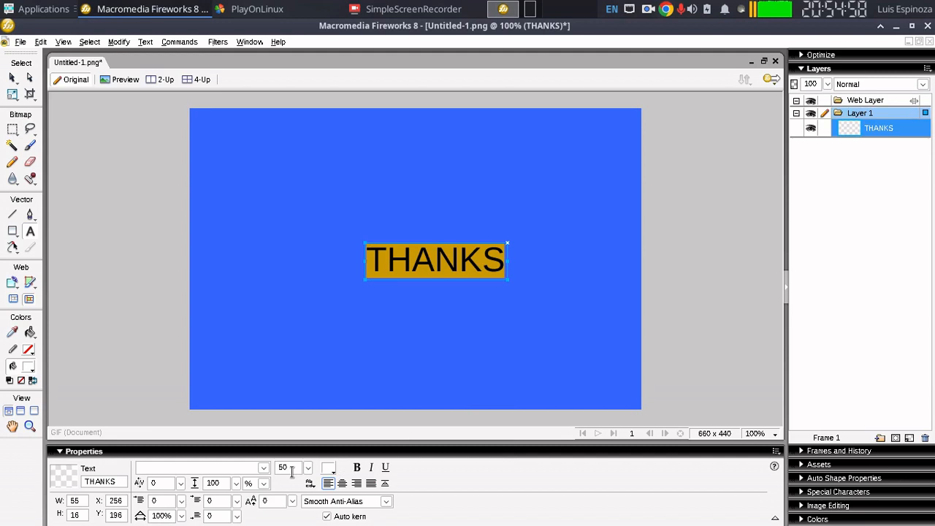